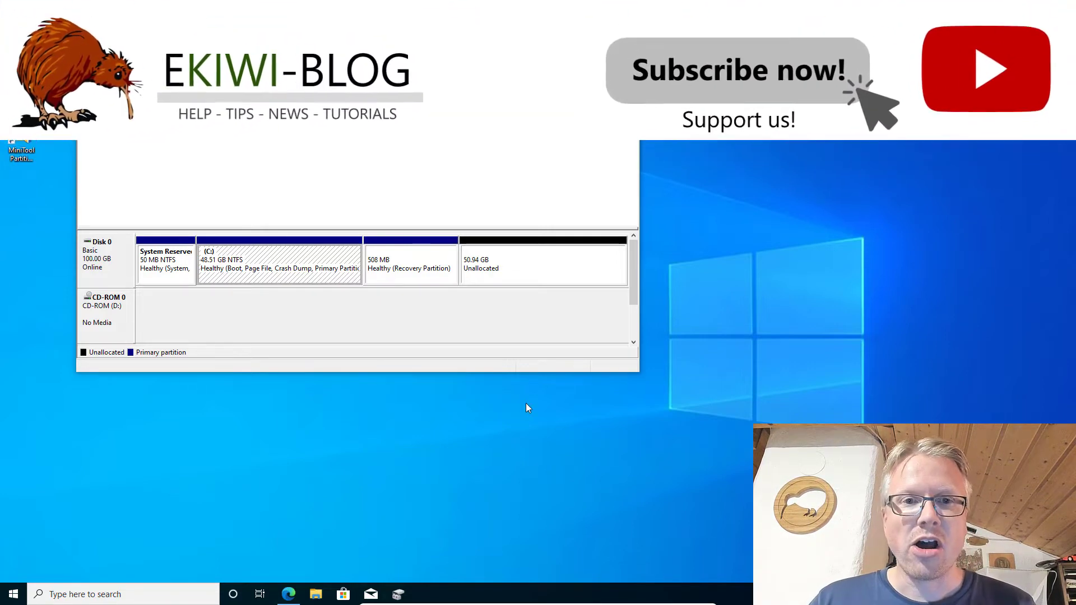
In Disk Management, inspect the C: partition, 508 MB recovery partition and 50.94 GB unallocated space
{"action": "left_click", "coordinate": [422, 270]}
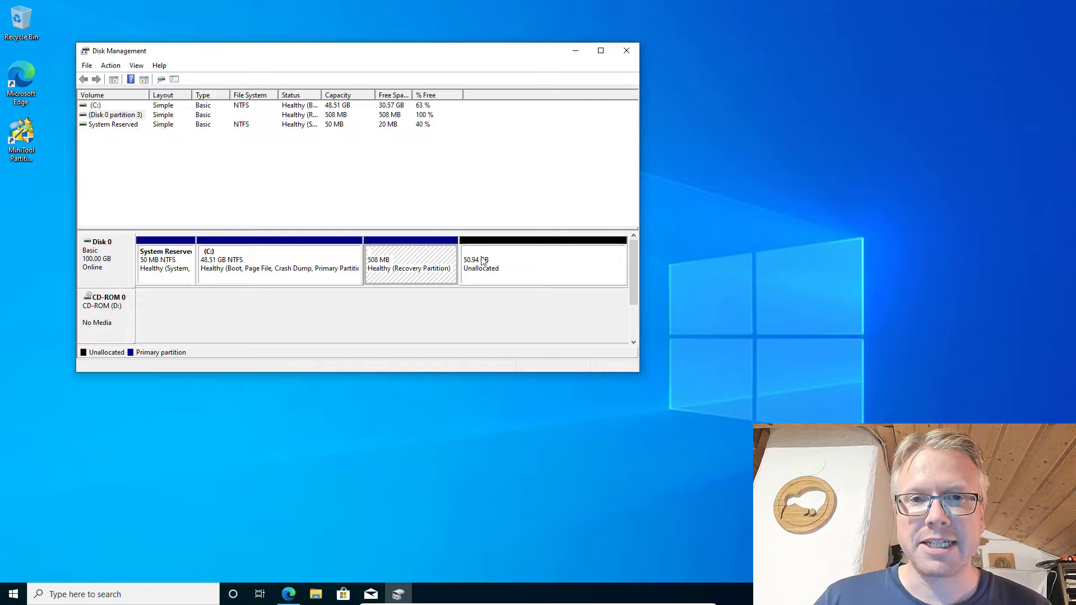
{"action": "left_click", "coordinate": [545, 264]}
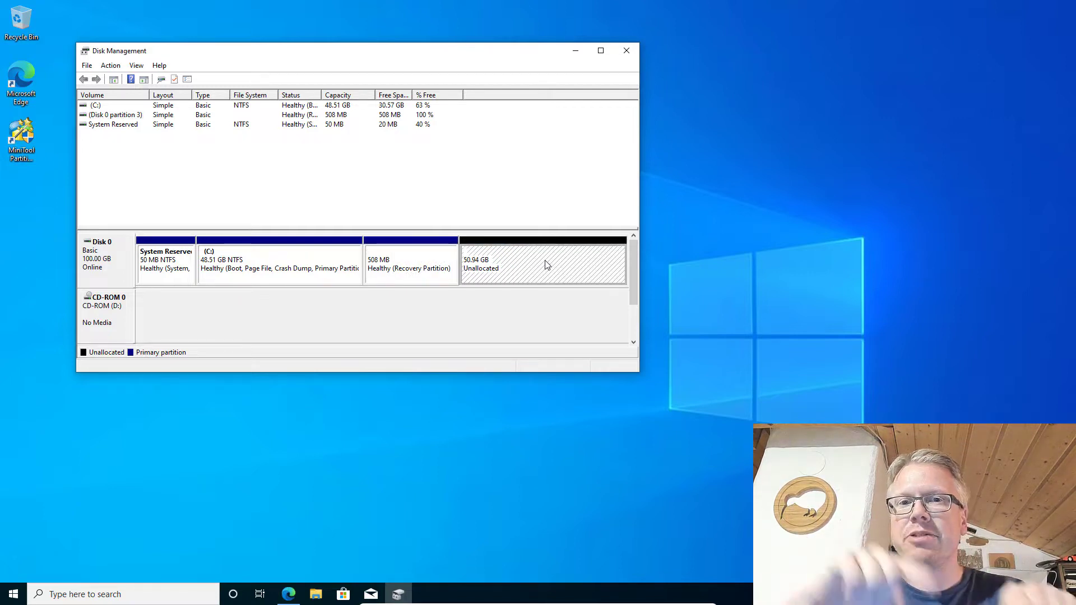
{"action": "left_click", "coordinate": [284, 274]}
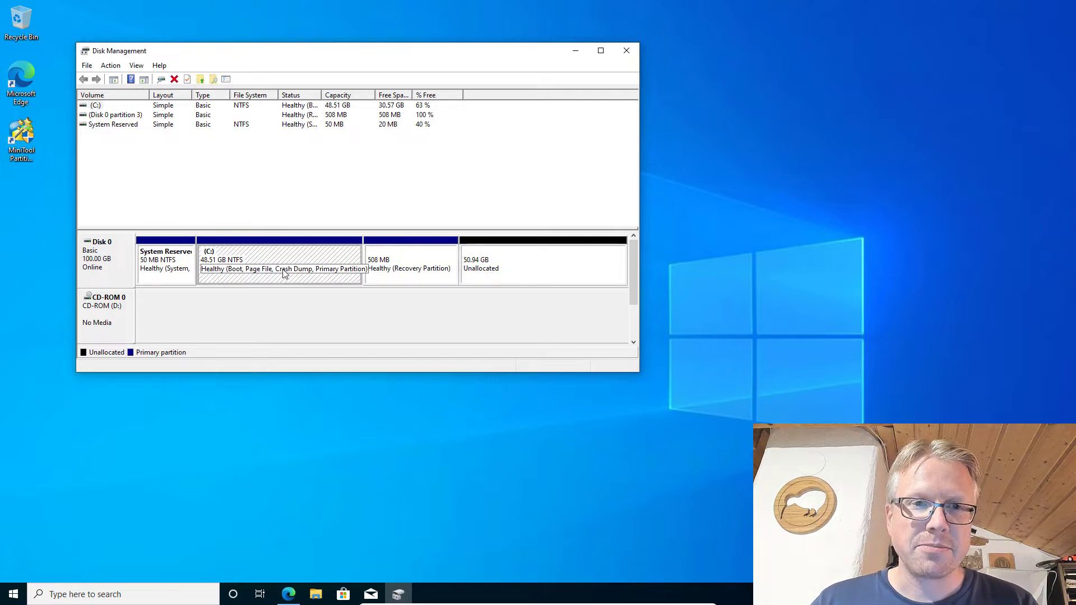
{"action": "left_click", "coordinate": [522, 268]}
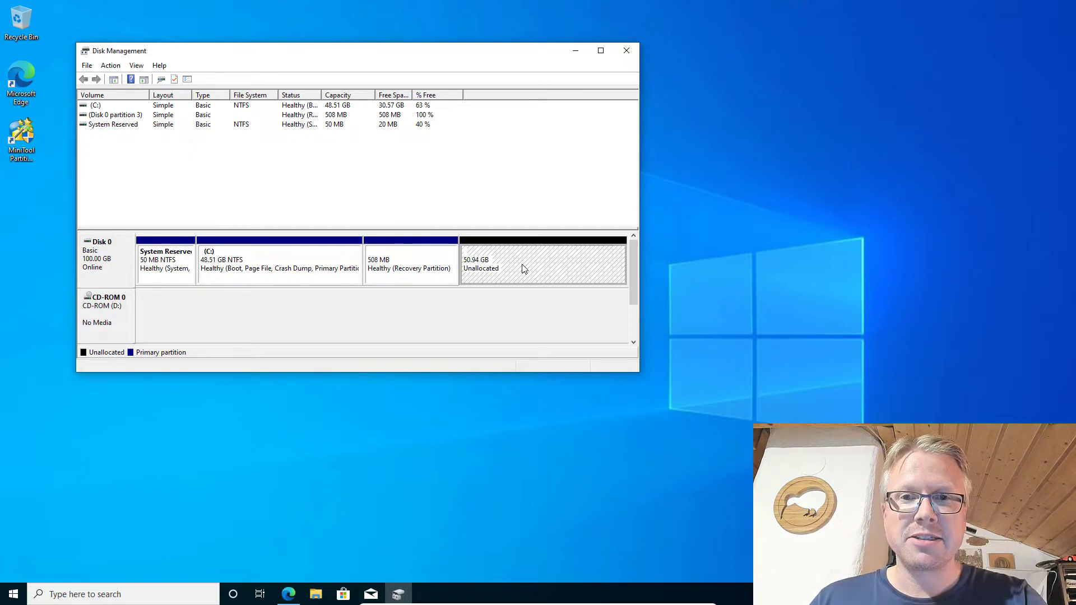
{"action": "left_click", "coordinate": [263, 273]}
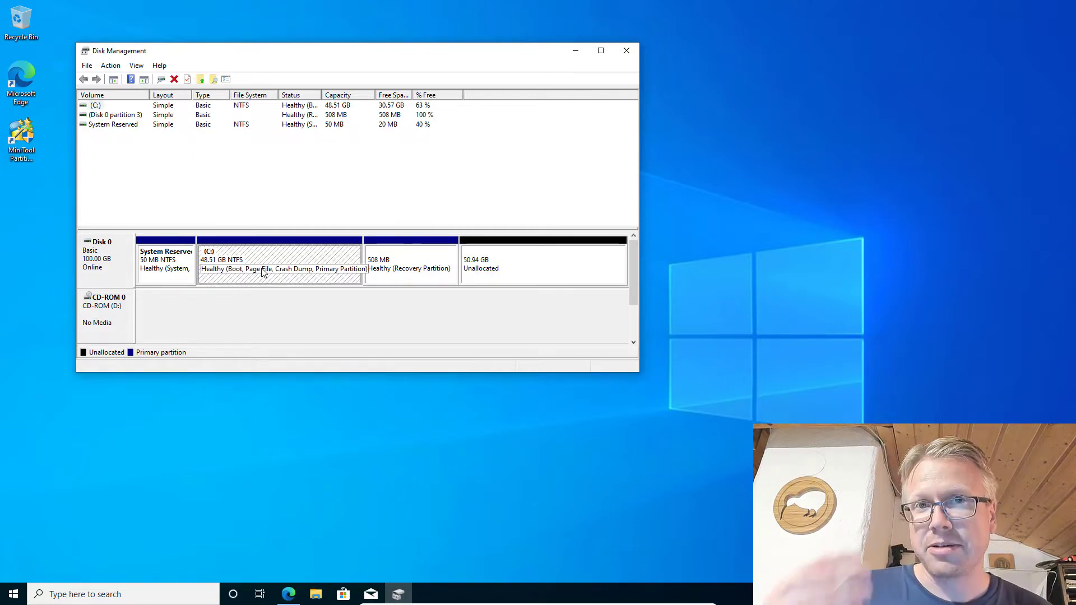
{"action": "left_click", "coordinate": [396, 277]}
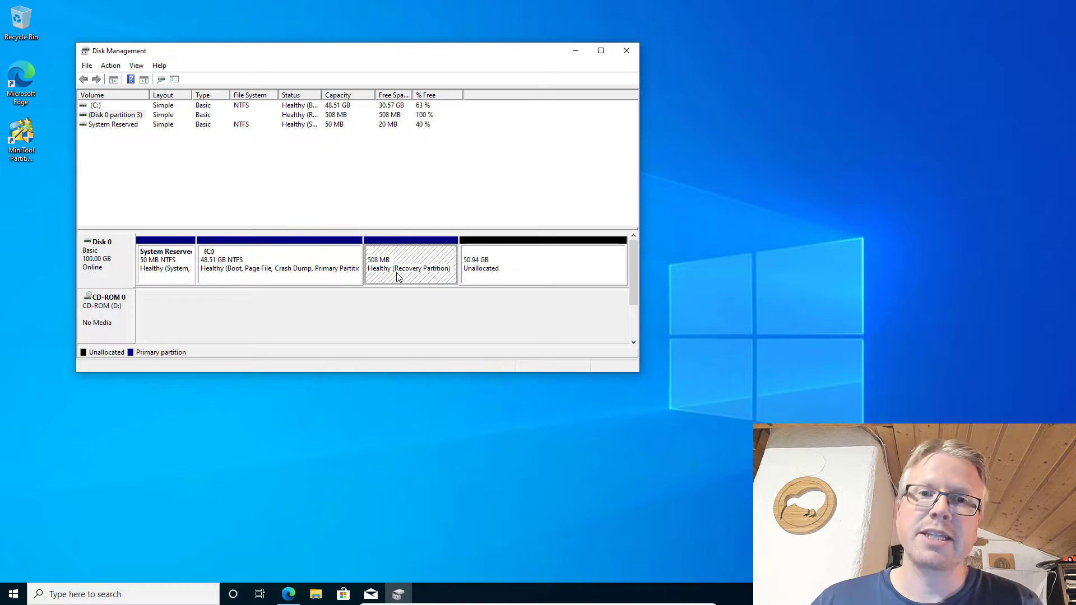
Check the context-menu options available for the recovery and C: partitions
{"action": "right_click", "coordinate": [423, 256]}
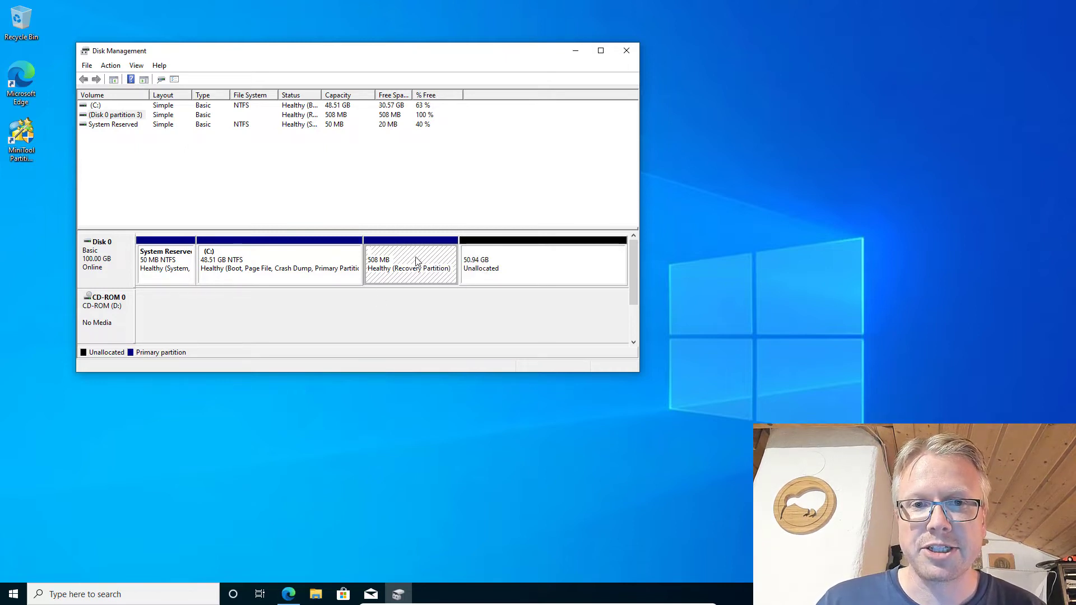
{"action": "right_click", "coordinate": [297, 261]}
{"action": "left_click", "coordinate": [392, 253]}
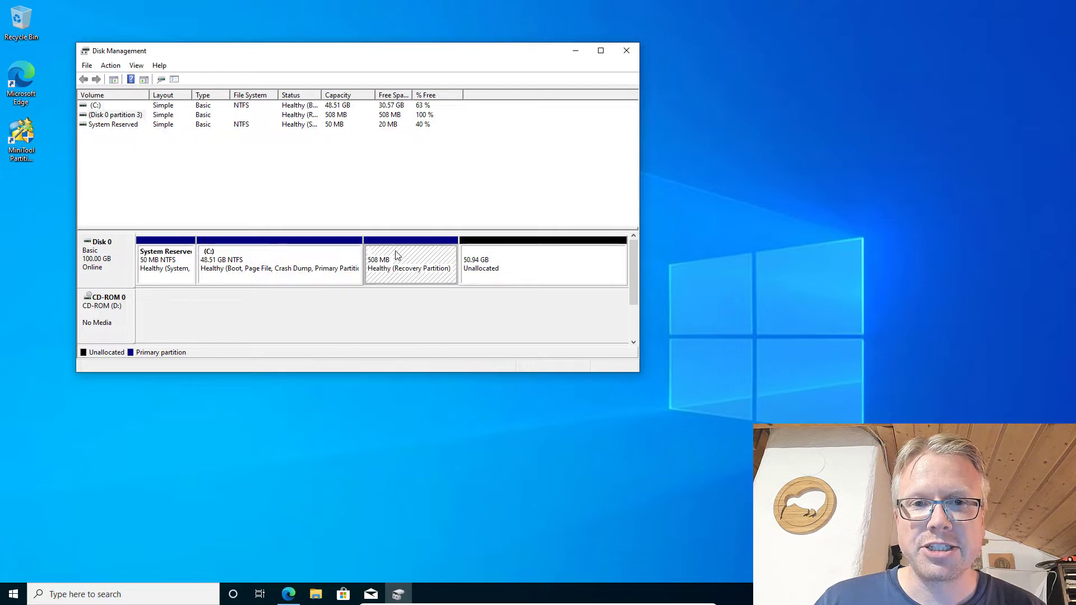
{"action": "right_click", "coordinate": [422, 263]}
{"action": "left_click", "coordinate": [437, 274]}
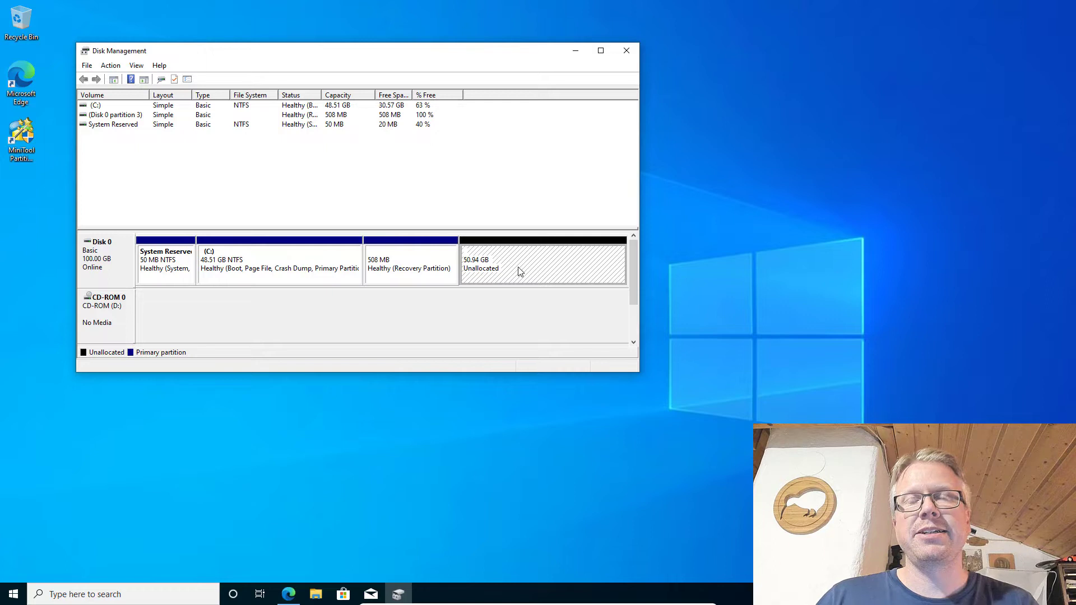
{"action": "left_click", "coordinate": [386, 261]}
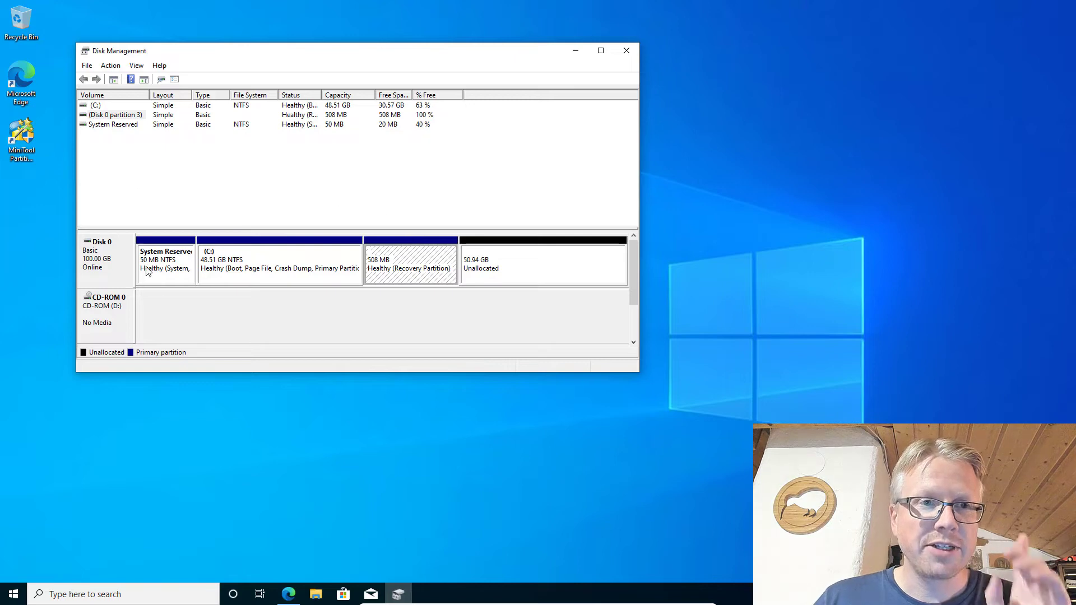
Launch MiniTool Partition Wizard as administrator, close Disk Management, and move MiniTool's window top-left
{"action": "left_click", "coordinate": [289, 595]}
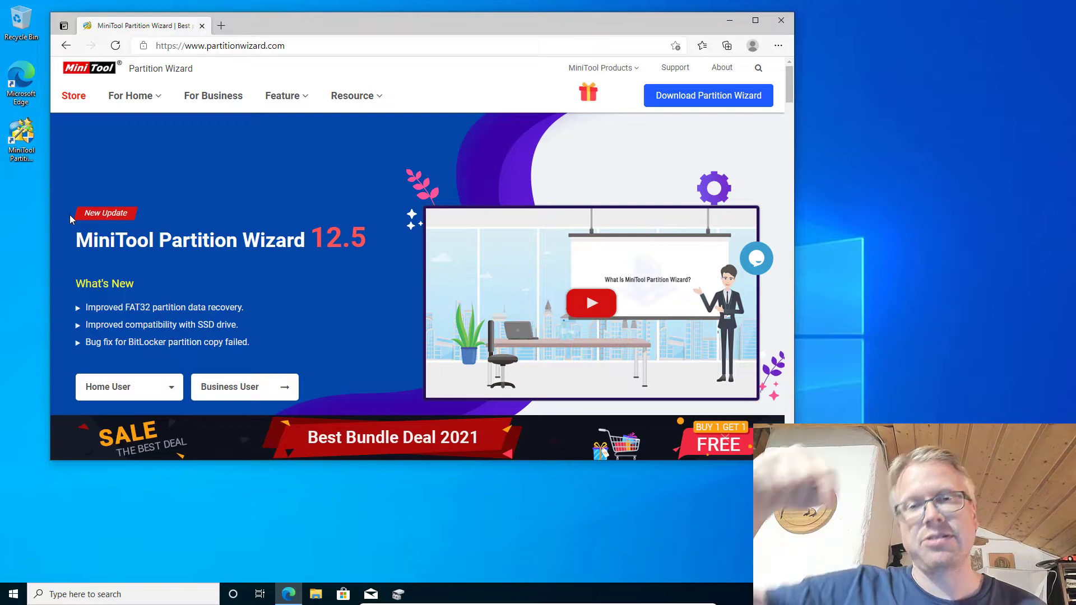
{"action": "left_click", "coordinate": [729, 20]}
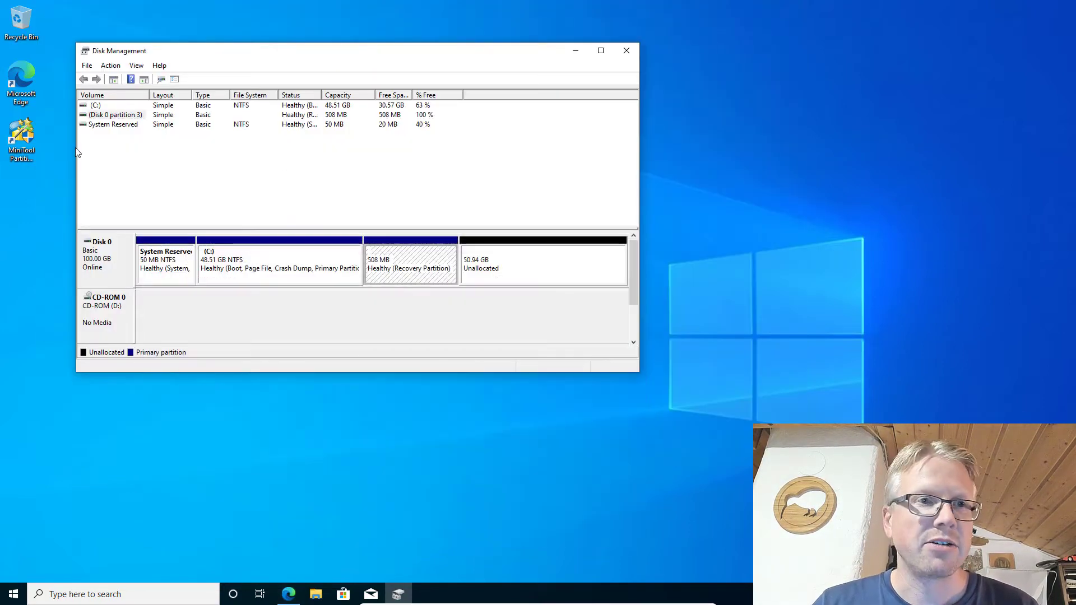
{"action": "double_click", "coordinate": [22, 147]}
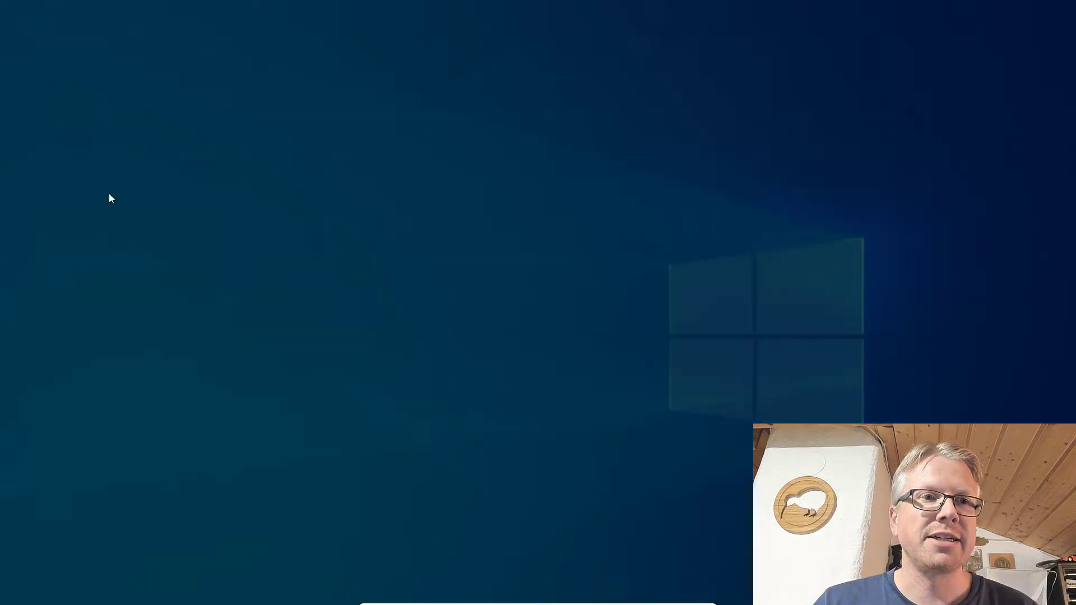
{"action": "key", "text": "Tab"}
{"action": "key", "text": "Return"}
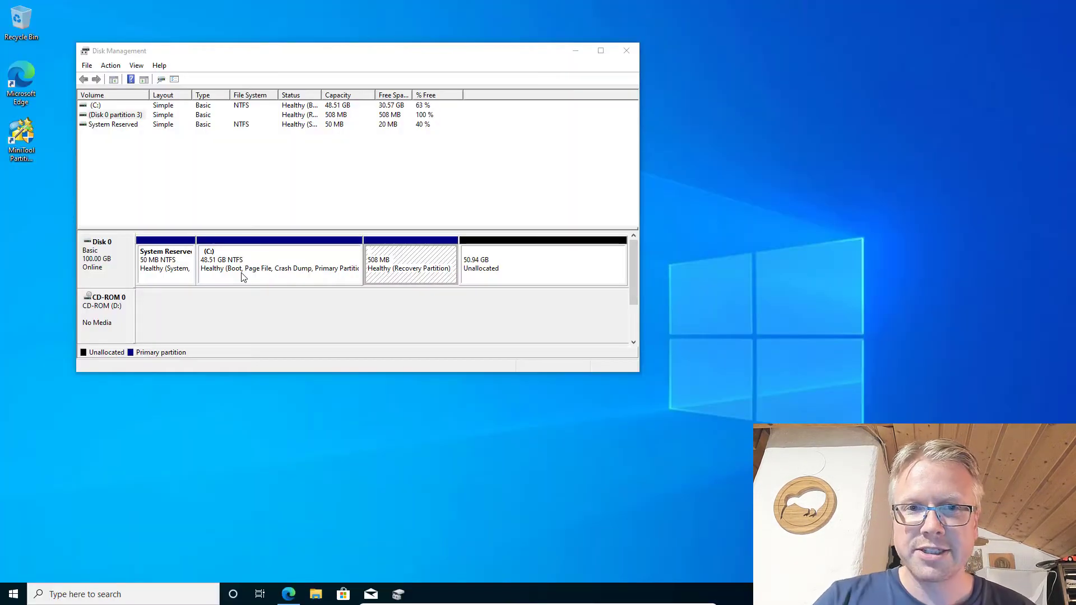
{"action": "left_click", "coordinate": [626, 50]}
{"action": "left_click_drag", "start_coordinate": [576, 97], "coordinate": [419, 53]}
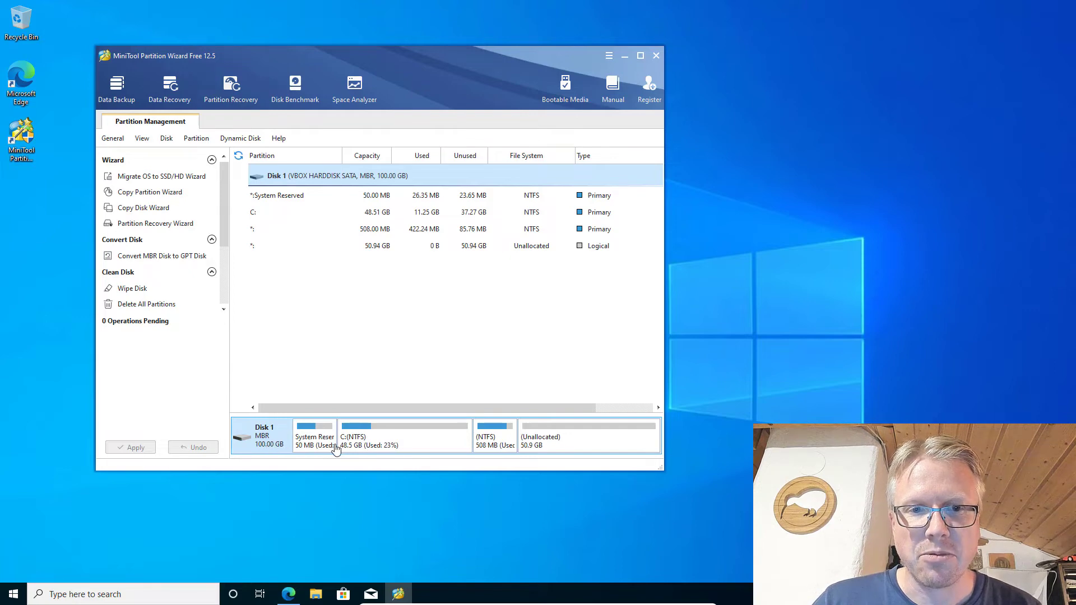
Select the 508 MB NTFS partition and open its Move/Resize Partition dialog
{"action": "left_click", "coordinate": [496, 442]}
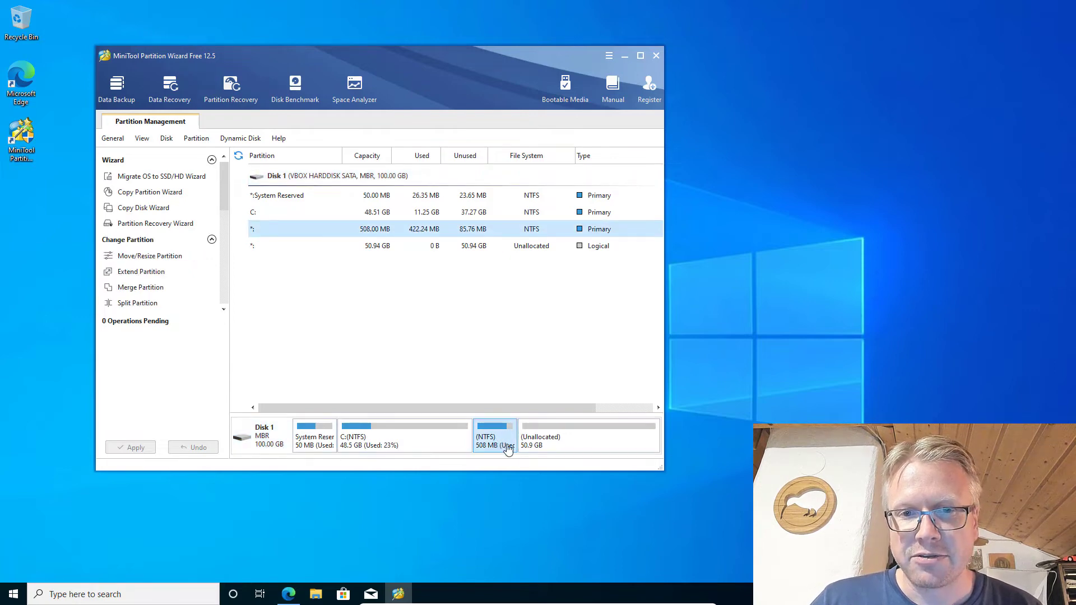
{"action": "left_click", "coordinate": [560, 434]}
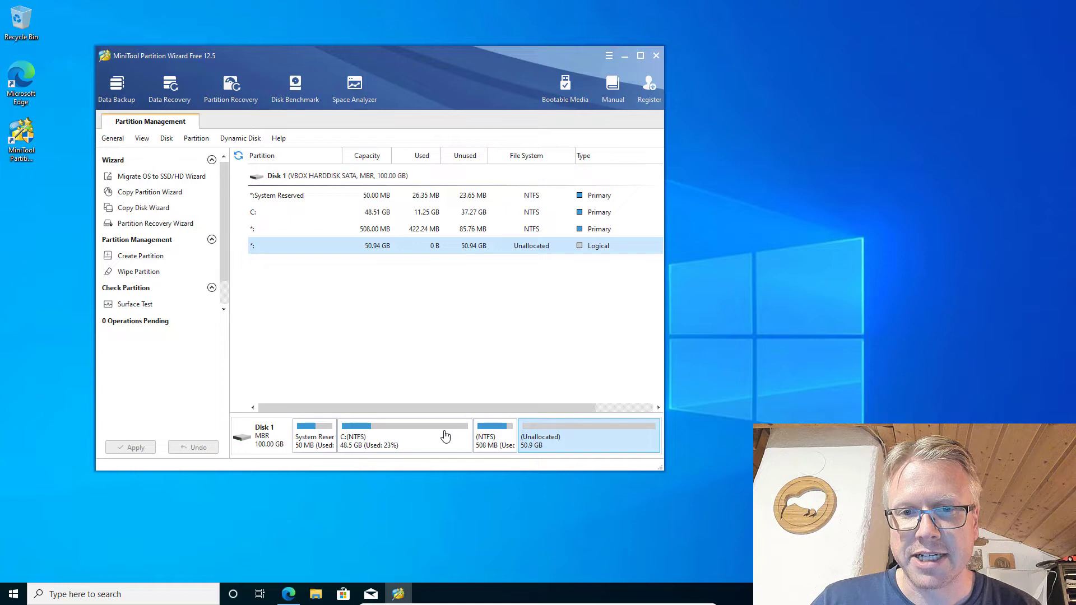
{"action": "left_click", "coordinate": [427, 442]}
{"action": "left_click", "coordinate": [501, 448]}
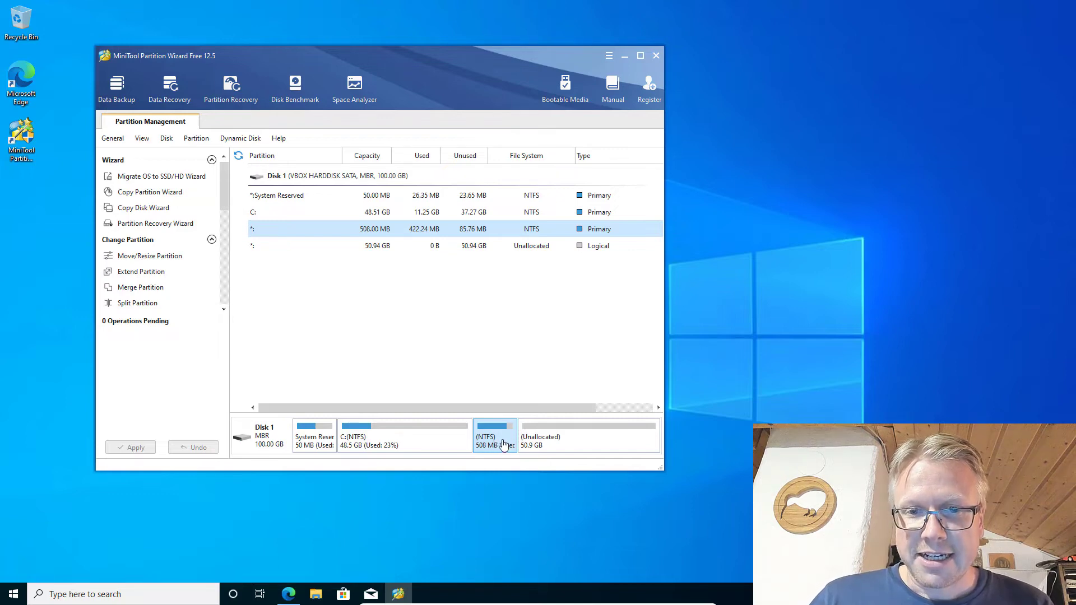
{"action": "left_click", "coordinate": [160, 260]}
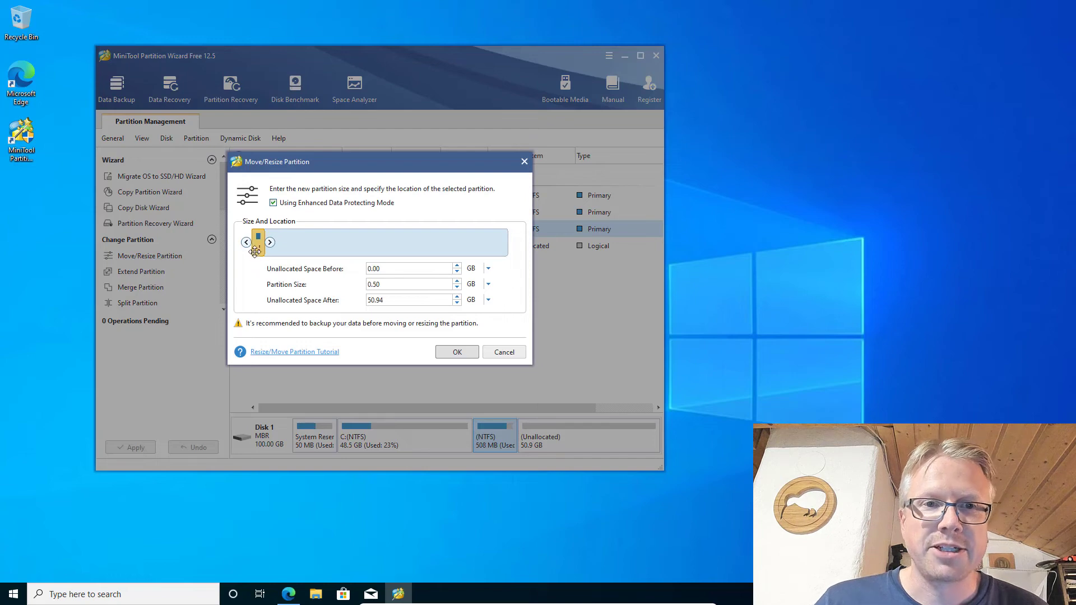
Drag the recovery partition block to the far right end of the disk and confirm
{"action": "left_click_drag", "start_coordinate": [257, 249], "coordinate": [527, 250]}
{"action": "left_click", "coordinate": [459, 357]}
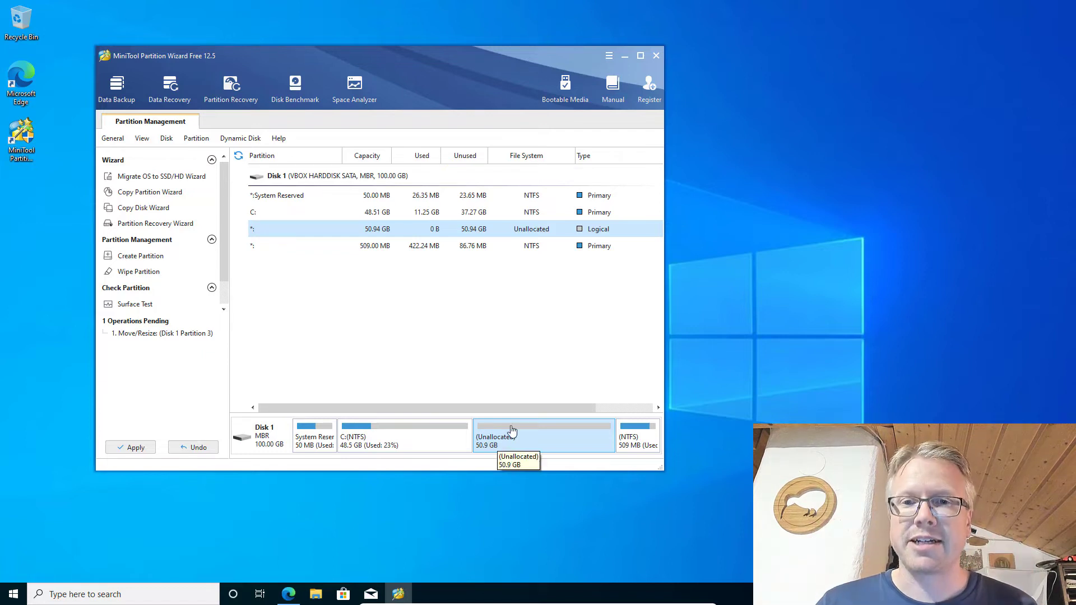
Stretch C: over the unallocated space to 99.45 GB via Move/Resize Partition
{"action": "left_click", "coordinate": [409, 435]}
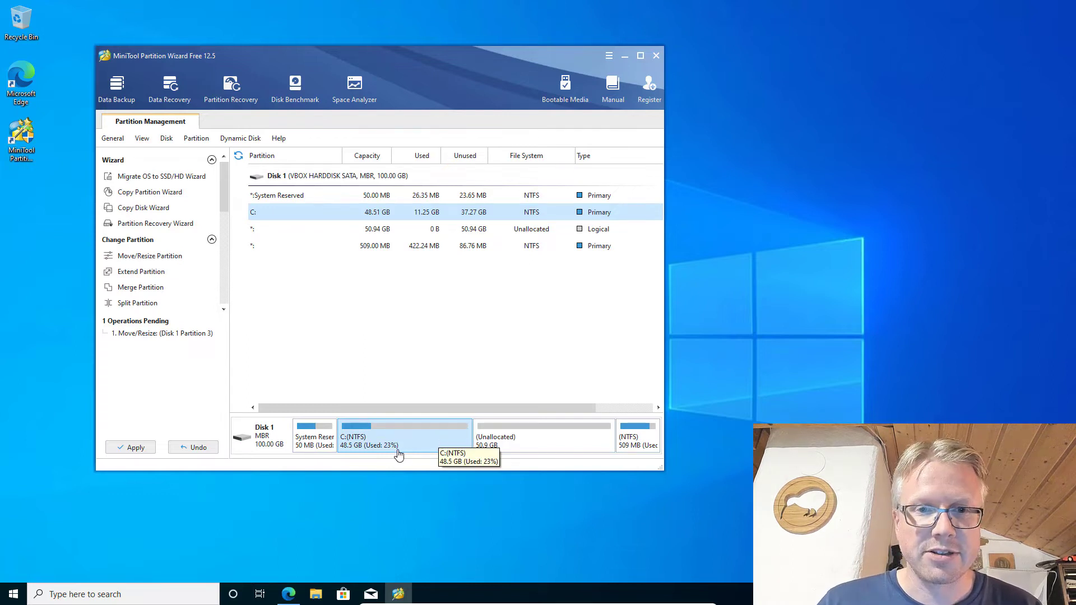
{"action": "left_click", "coordinate": [136, 259]}
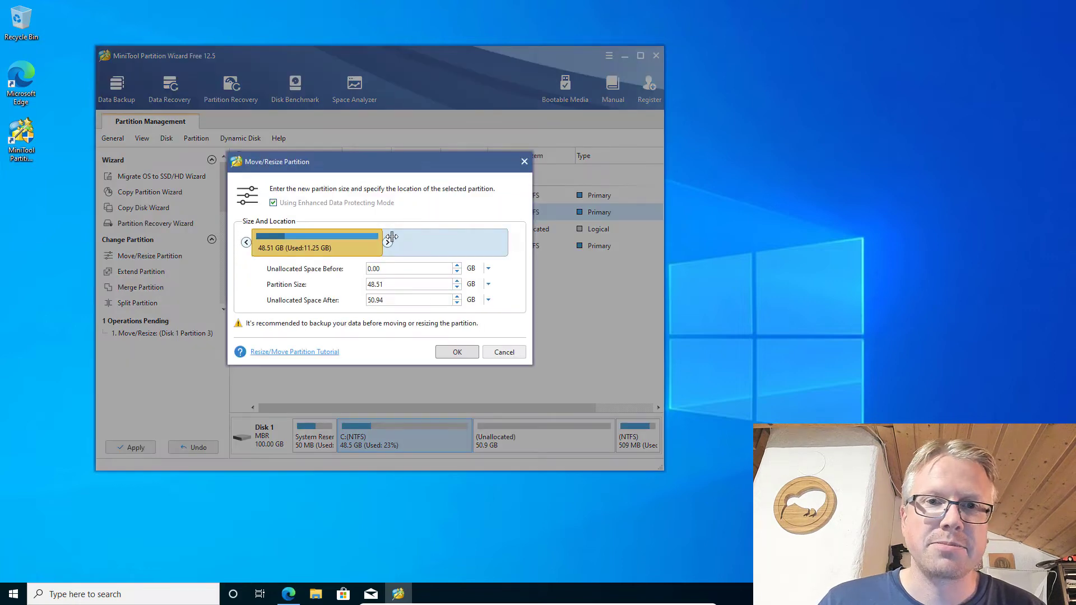
{"action": "left_click_drag", "start_coordinate": [360, 247], "coordinate": [518, 242]}
{"action": "left_click", "coordinate": [387, 269]}
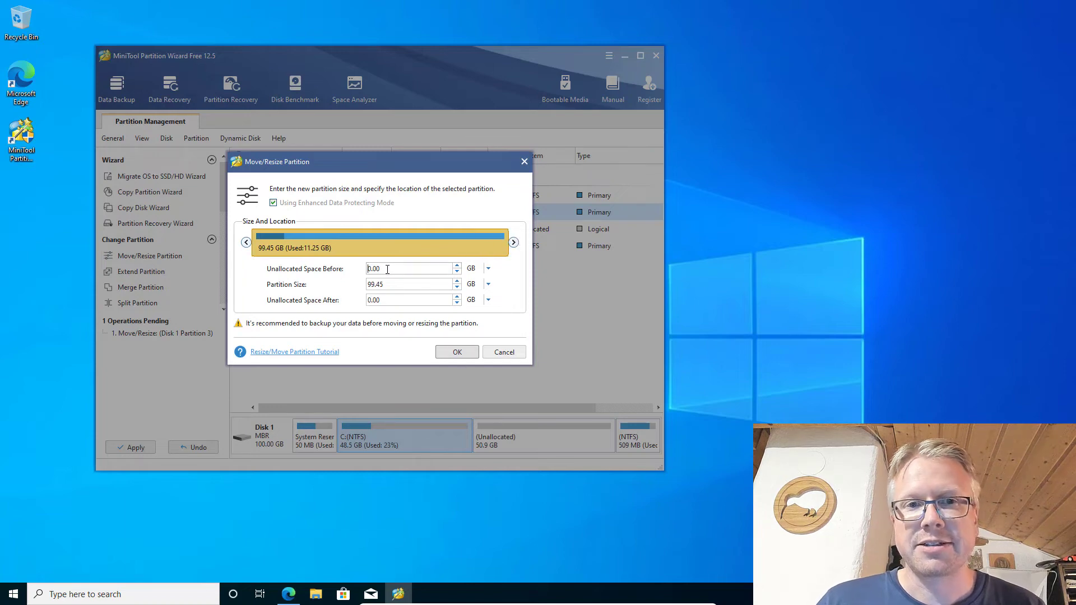
{"action": "left_click", "coordinate": [459, 352]}
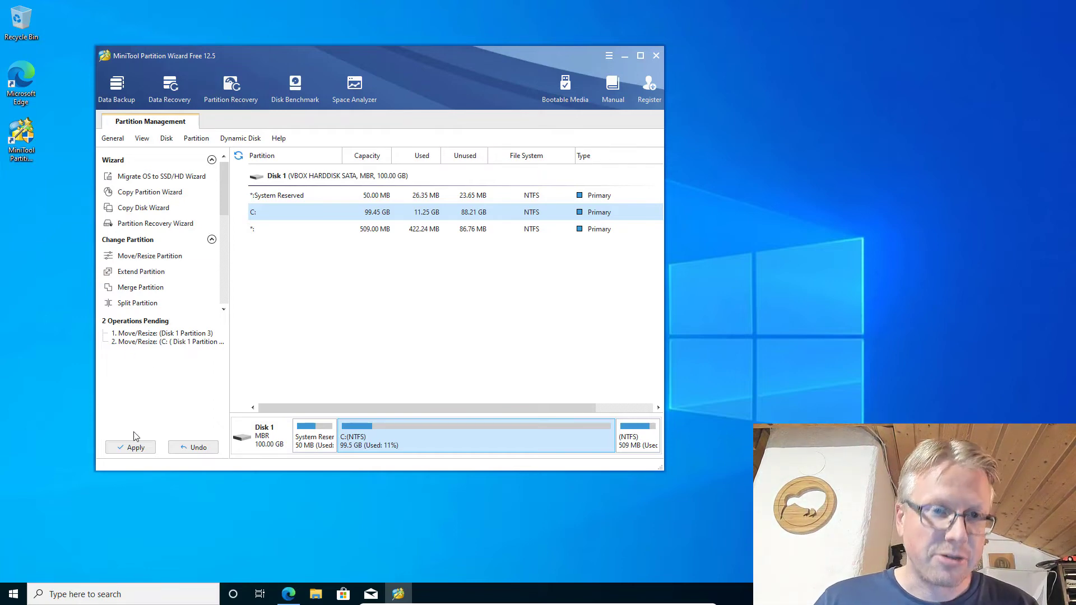
Apply the two pending Move/Resize operations and acknowledge the success message
{"action": "left_click", "coordinate": [137, 448]}
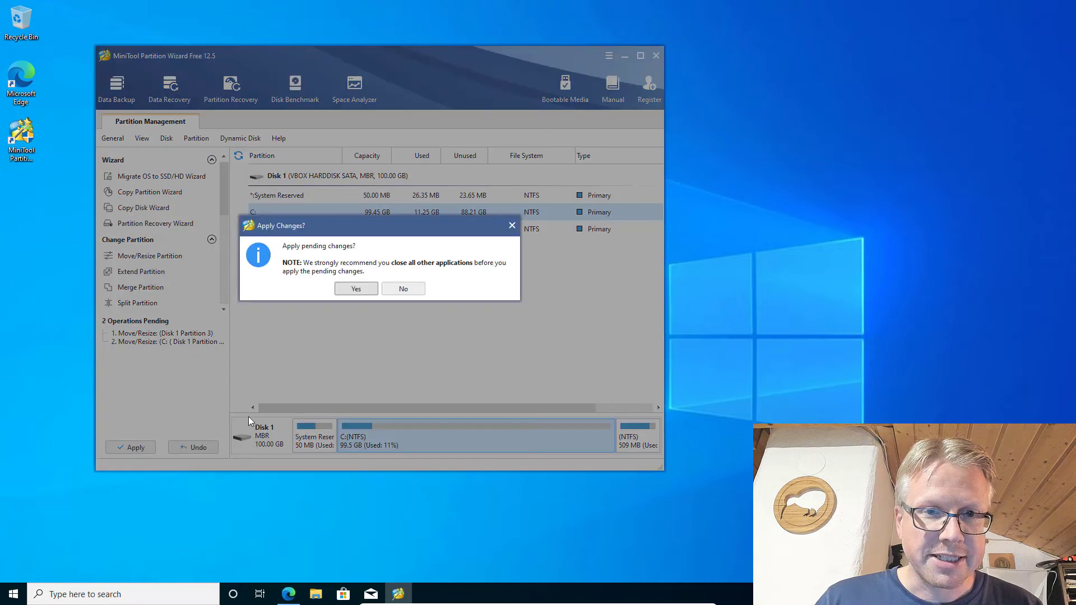
{"action": "left_click", "coordinate": [357, 289]}
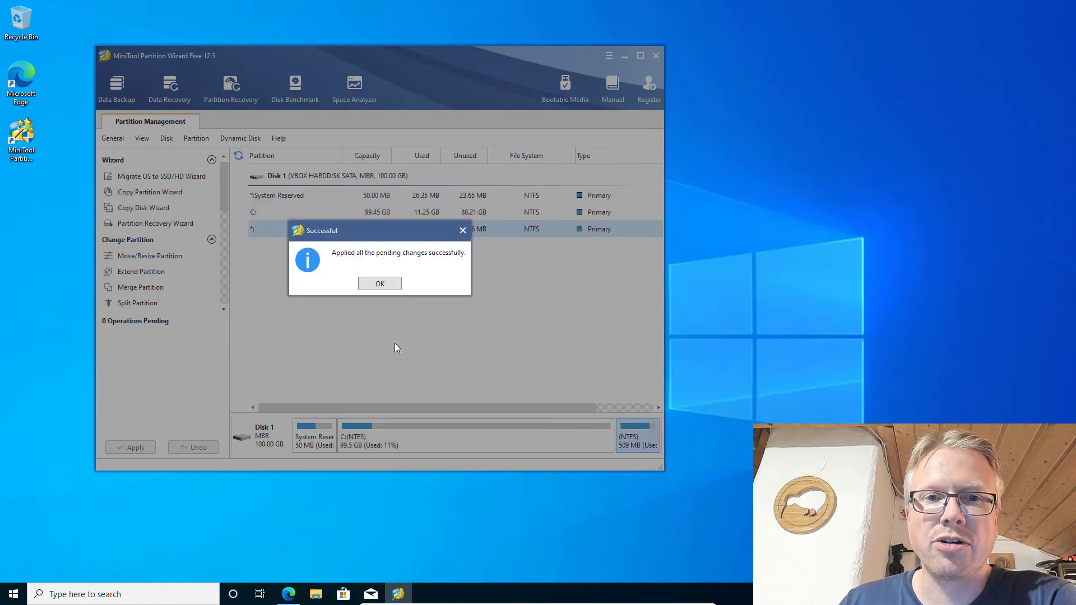
{"action": "left_click", "coordinate": [377, 285]}
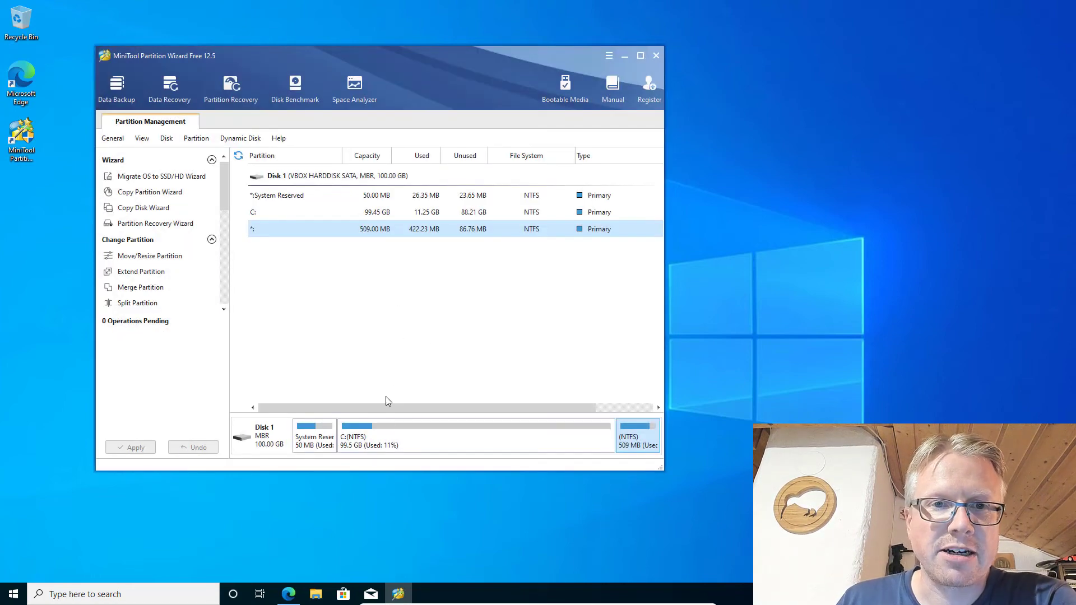
Quit MiniTool, reopen Disk Management from the Start right-click menu, and open File Explorer
{"action": "left_click", "coordinate": [655, 56]}
{"action": "left_click", "coordinate": [374, 285]}
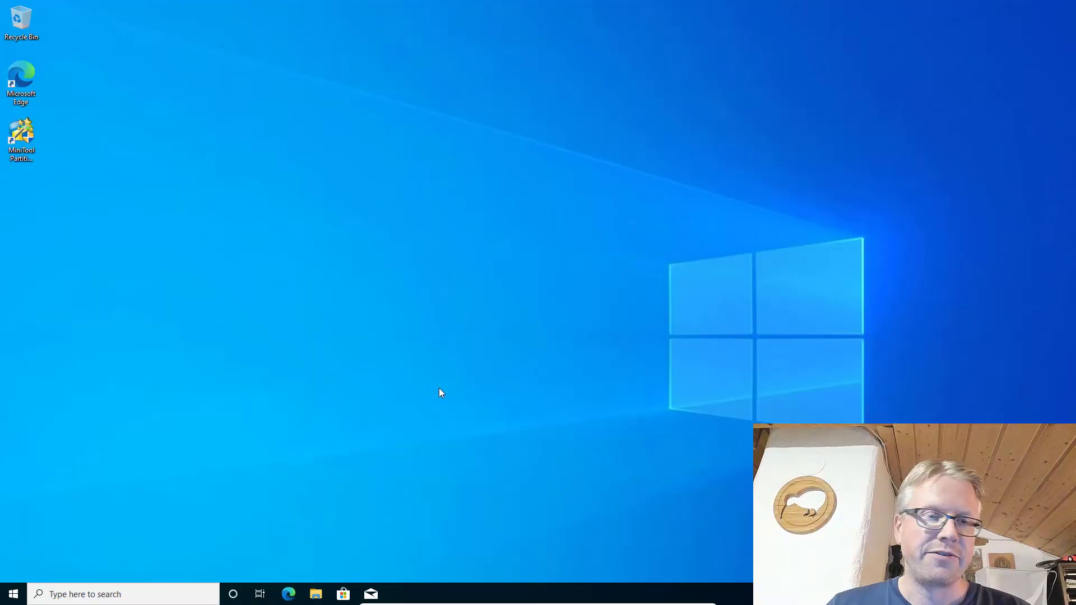
{"action": "right_click", "coordinate": [15, 595]}
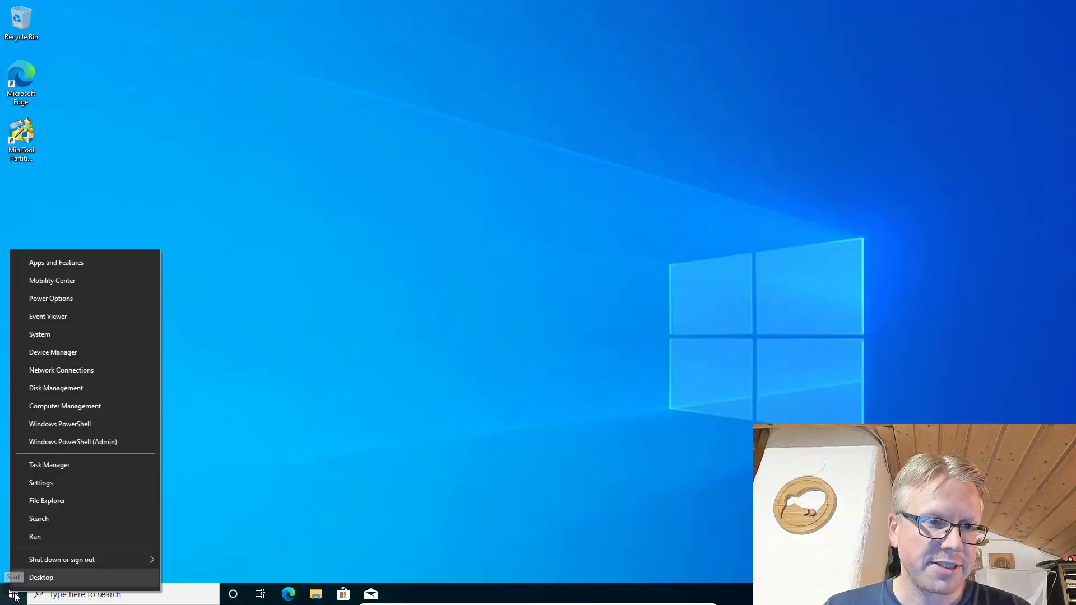
{"action": "left_click", "coordinate": [89, 389]}
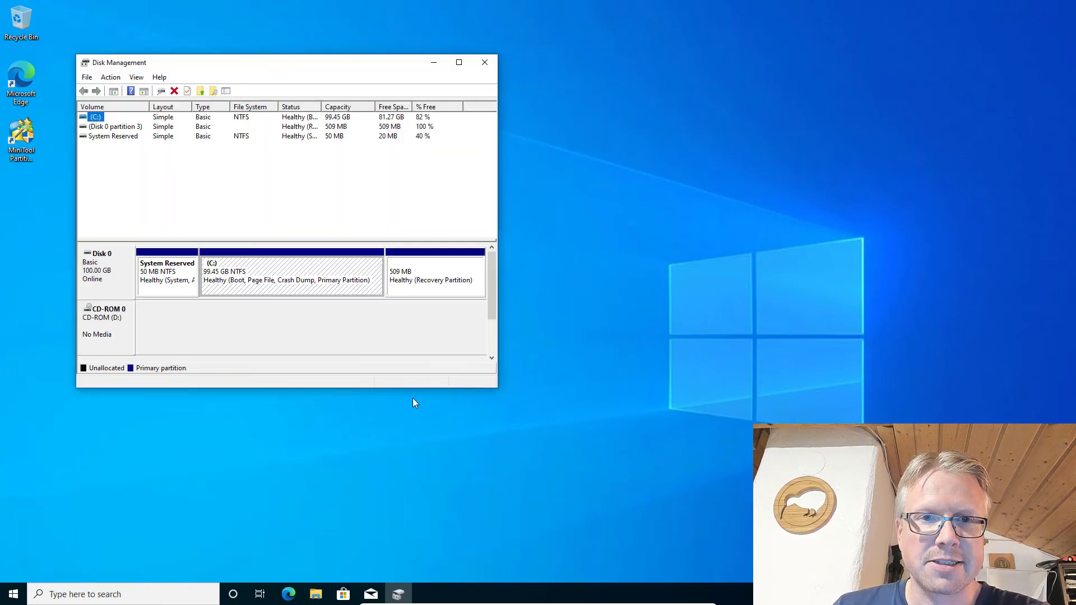
{"action": "key", "text": "super+e"}
Check under This PC that Local Disk (C:) now reports 99.4 GB
{"action": "left_click", "coordinate": [264, 303]}
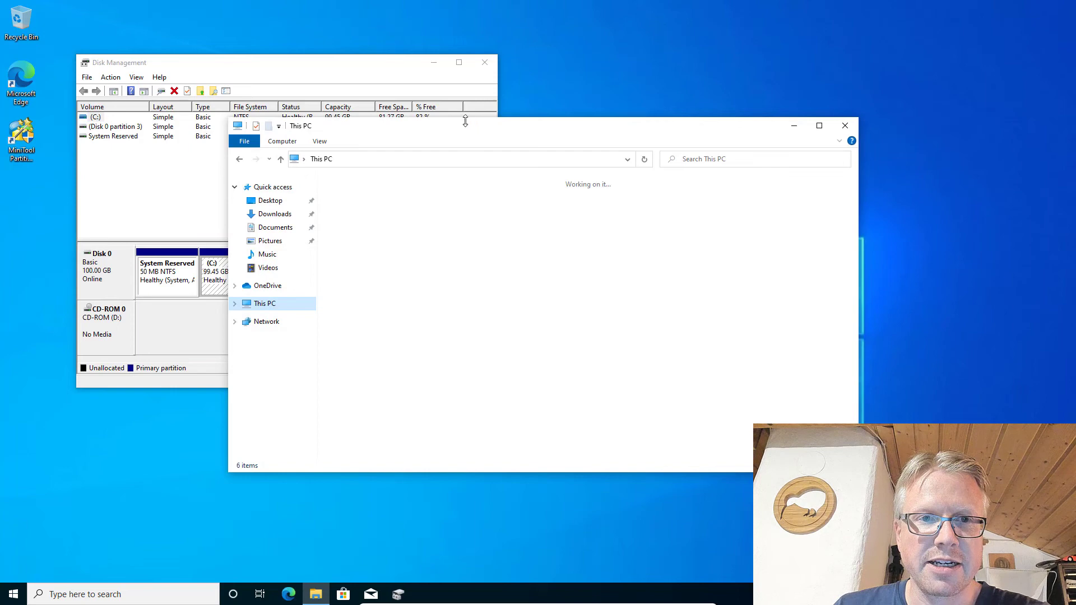
{"action": "left_click", "coordinate": [413, 320]}
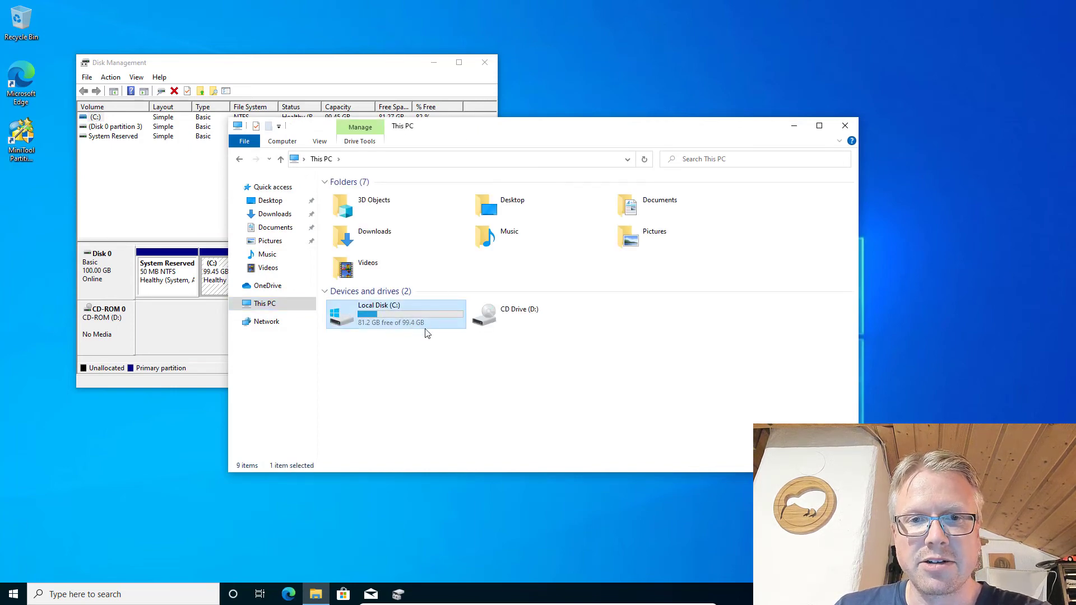
{"action": "left_click_drag", "start_coordinate": [560, 125], "coordinate": [692, 168]}
Enlarge Disk Management and select the 509 MB recovery partition at the disk end
{"action": "left_click", "coordinate": [353, 71]}
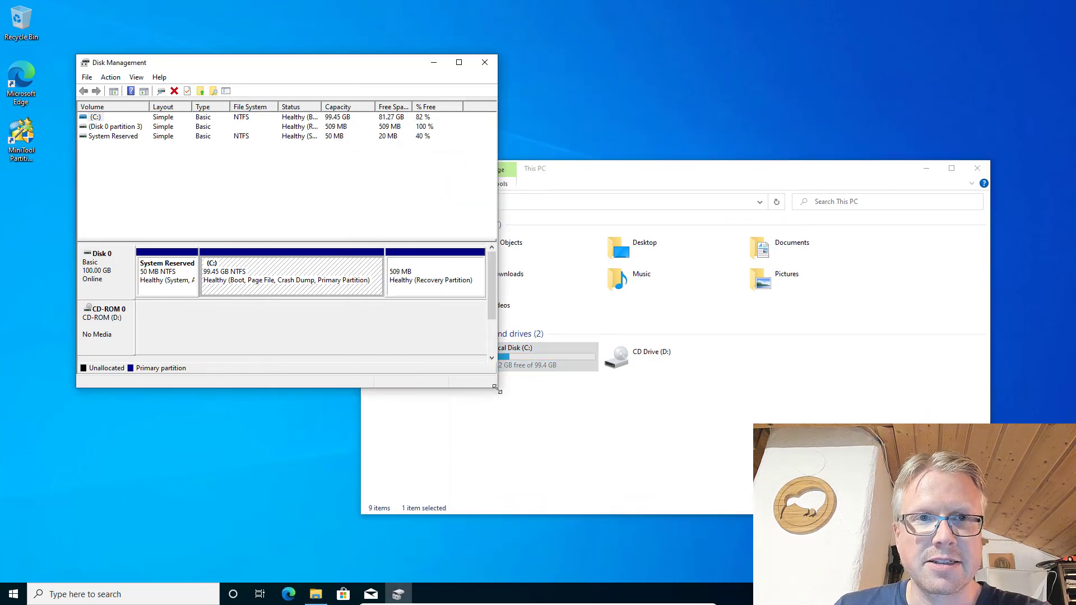
{"action": "left_click_drag", "start_coordinate": [494, 387], "coordinate": [613, 475]}
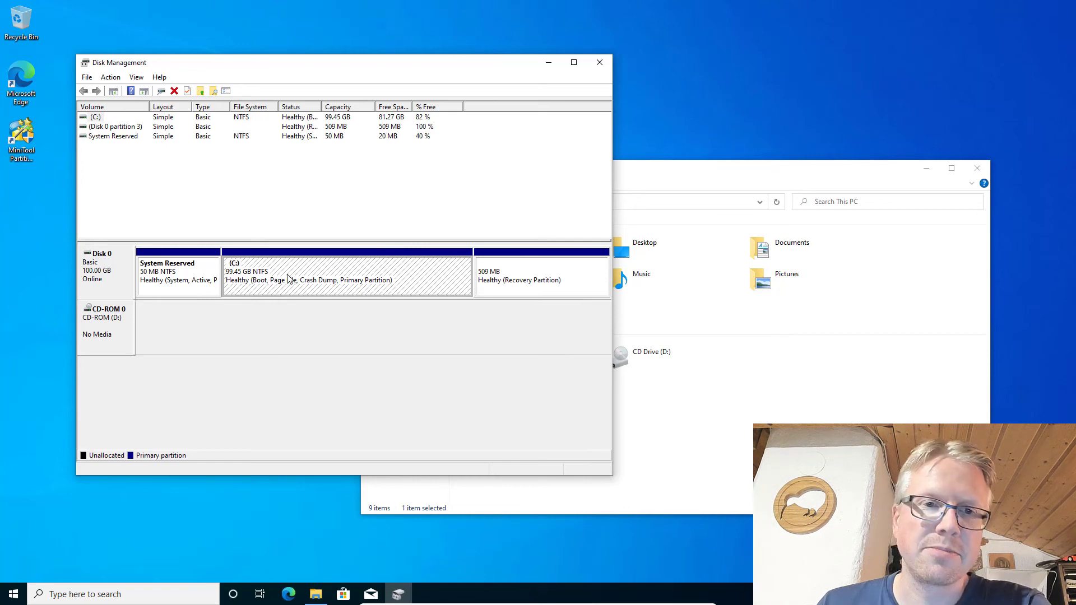
{"action": "left_click", "coordinate": [523, 293]}
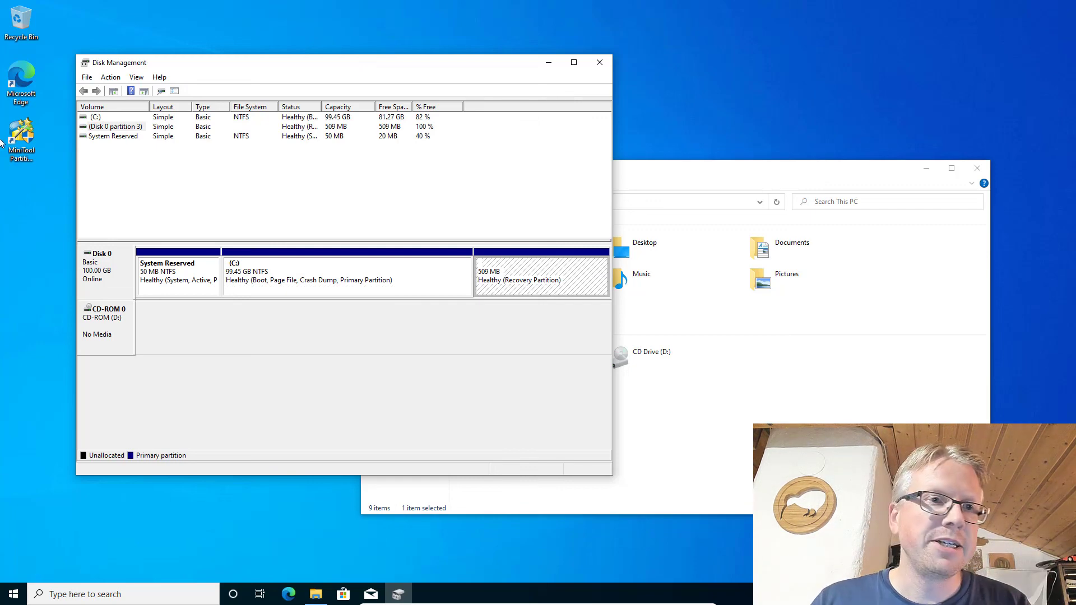
{"action": "left_click", "coordinate": [20, 137]}
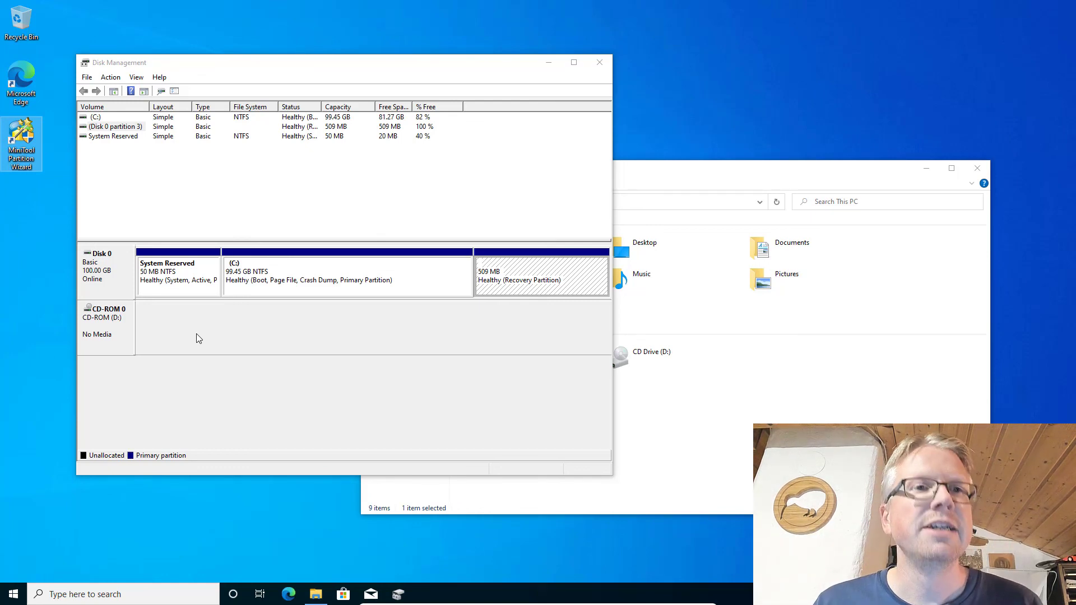
{"action": "left_click", "coordinate": [533, 274]}
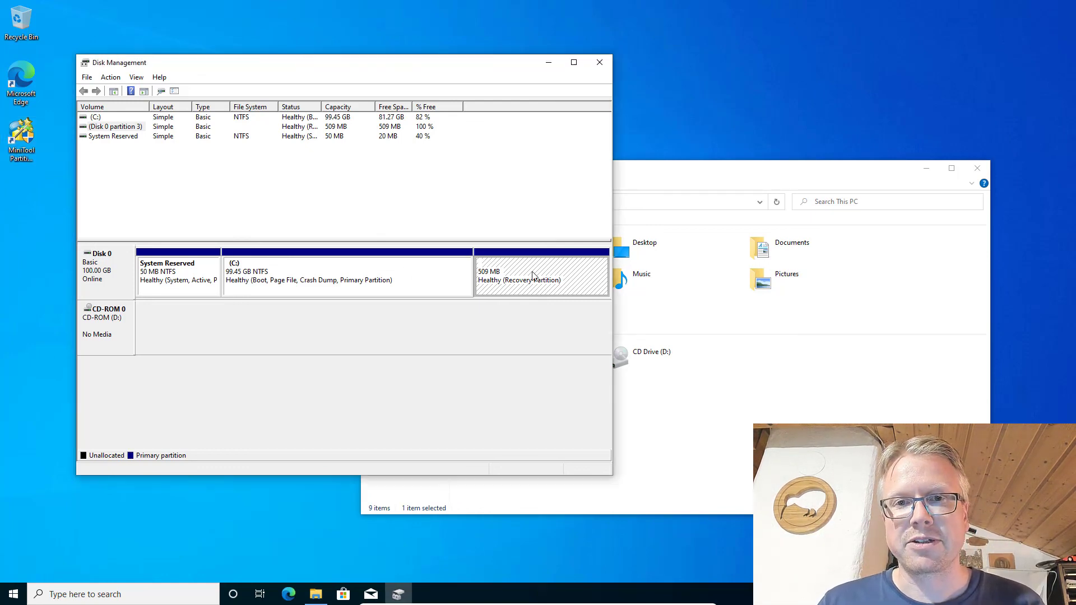